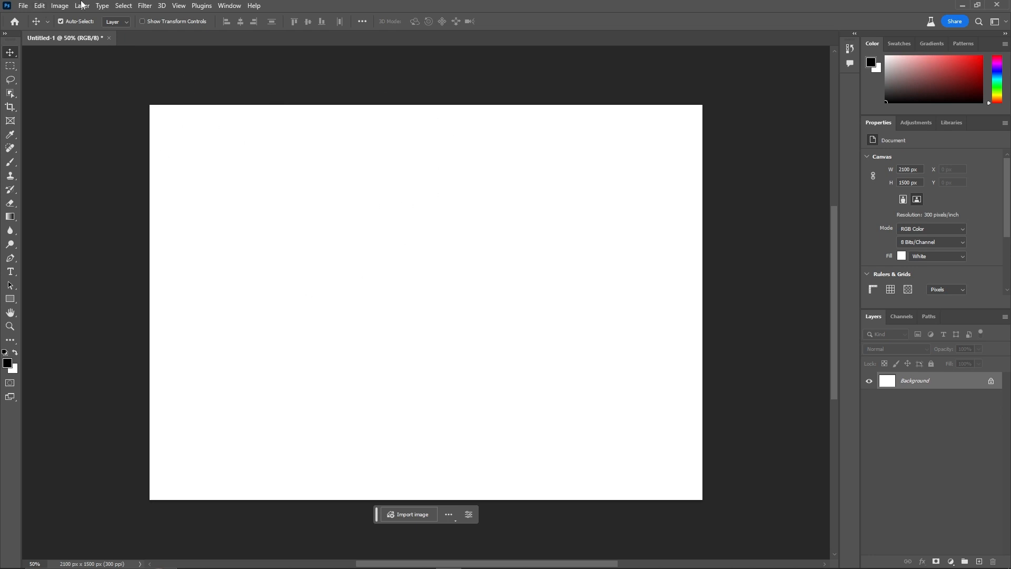
Check the installed Photoshop (Beta) version in the About information and close it
left_click(248, 6)
left_click(352, 48)
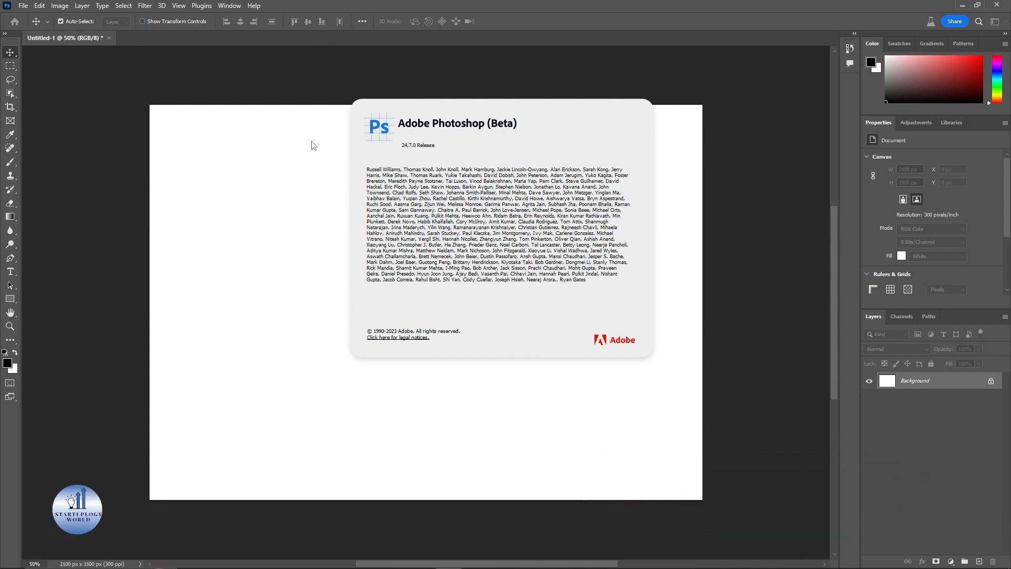
left_click(259, 203)
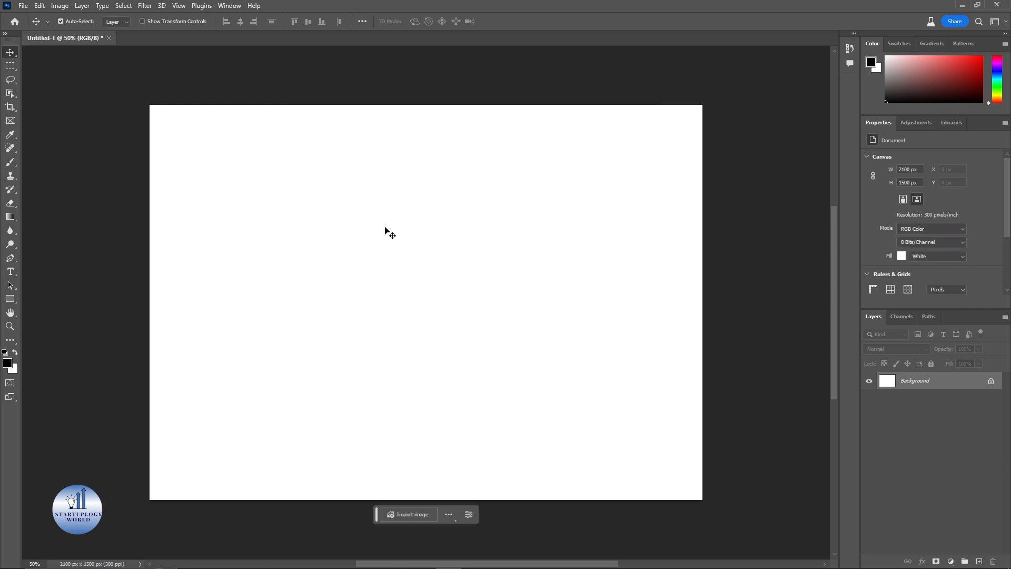
Lasso a rounded area on the blank white canvas and fill it with Generative Fill using the prompt "A bowl full of red cherries"
left_click(13, 79)
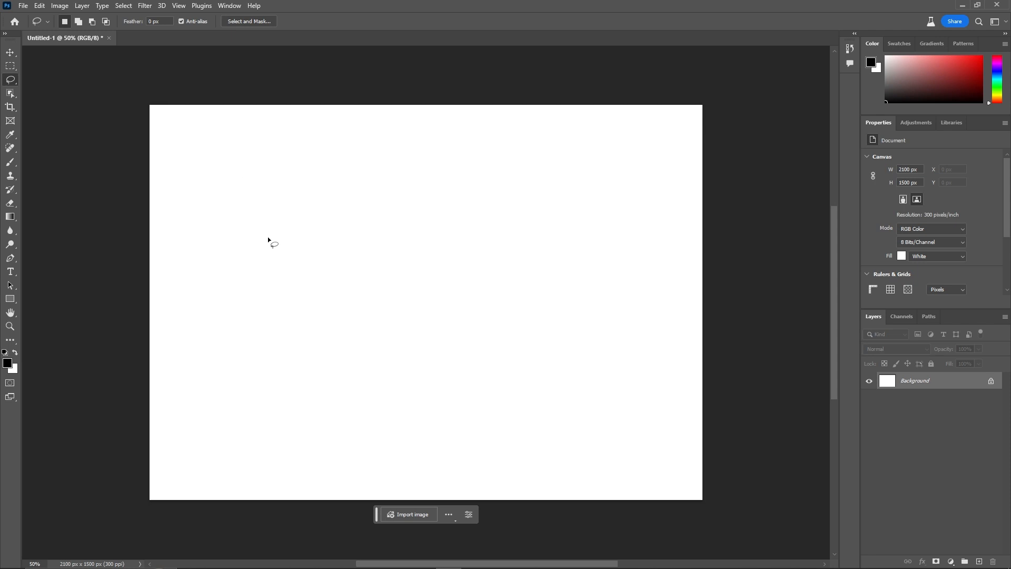
mouse_move(264, 241)
left_mouse_down()
mouse_move(288, 205)
mouse_move(407, 207)
mouse_move(446, 296)
mouse_move(358, 343)
mouse_move(284, 313)
mouse_move(264, 232)
left_mouse_up()
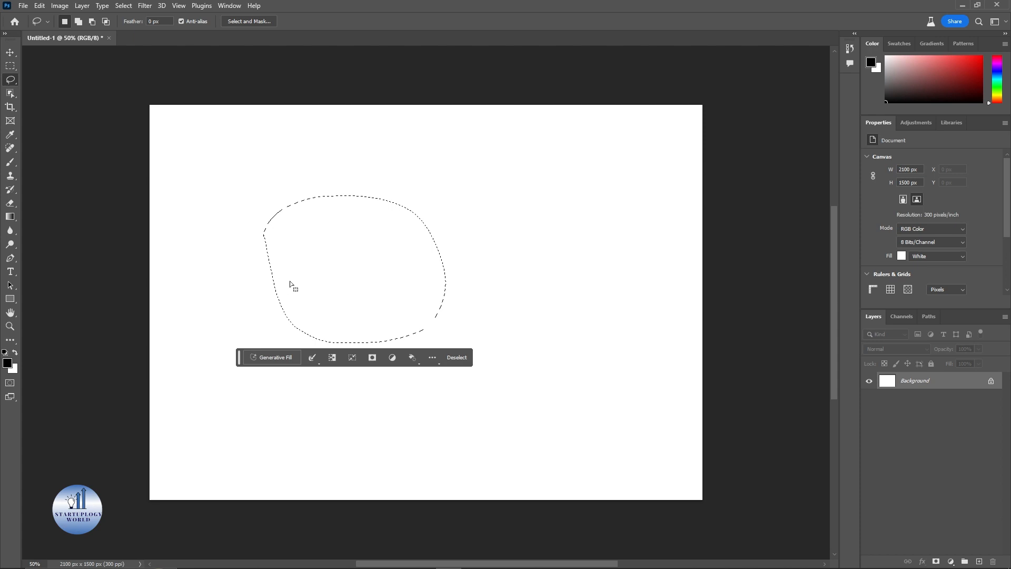
left_click(270, 361)
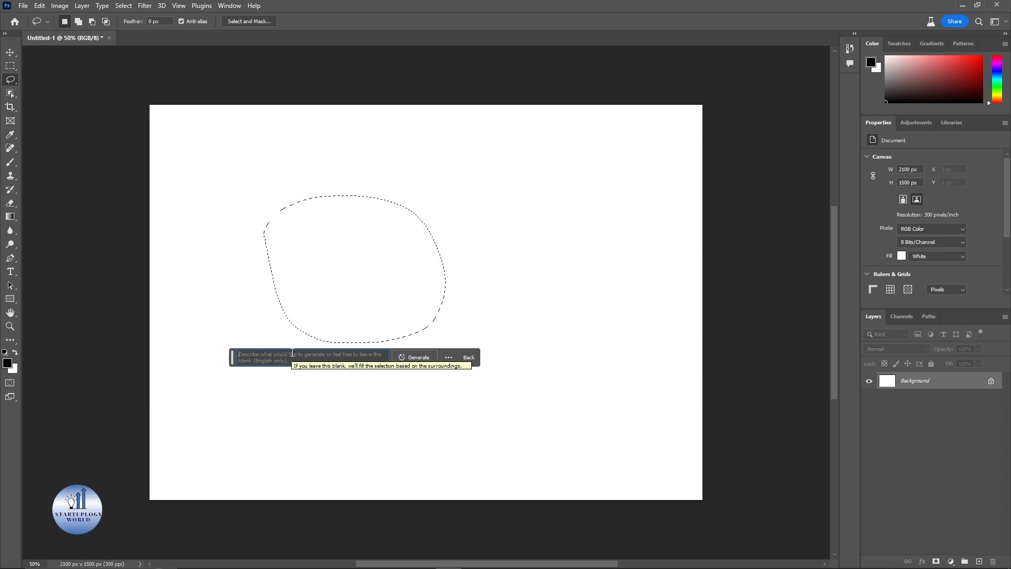
type("A bowl")
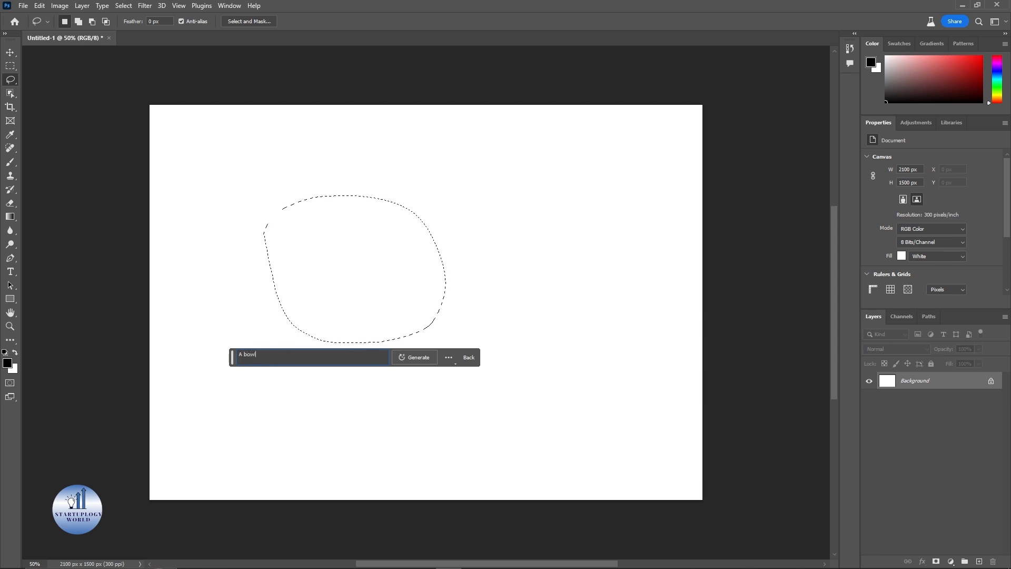
type(" full of red cherries")
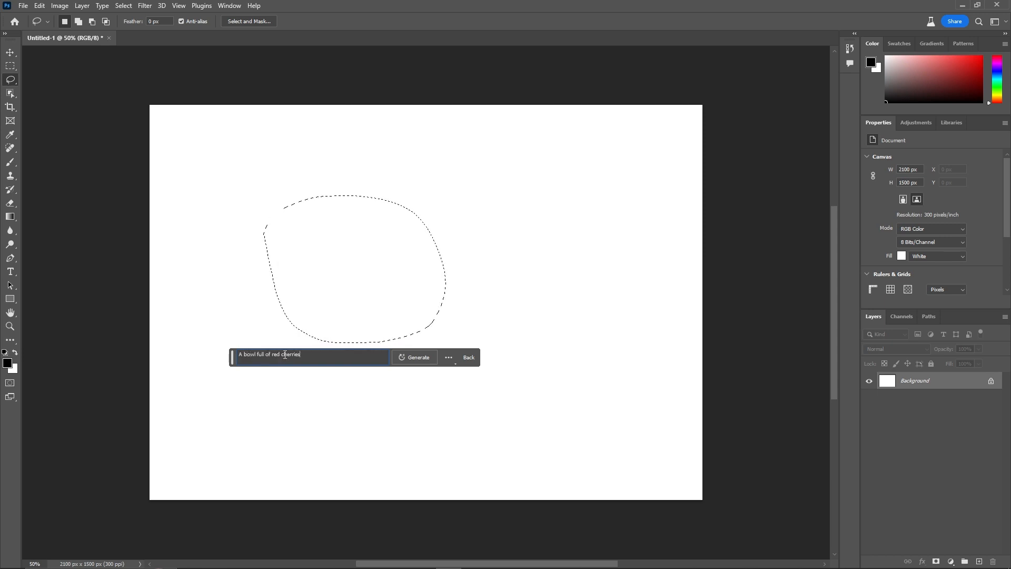
left_click(419, 358)
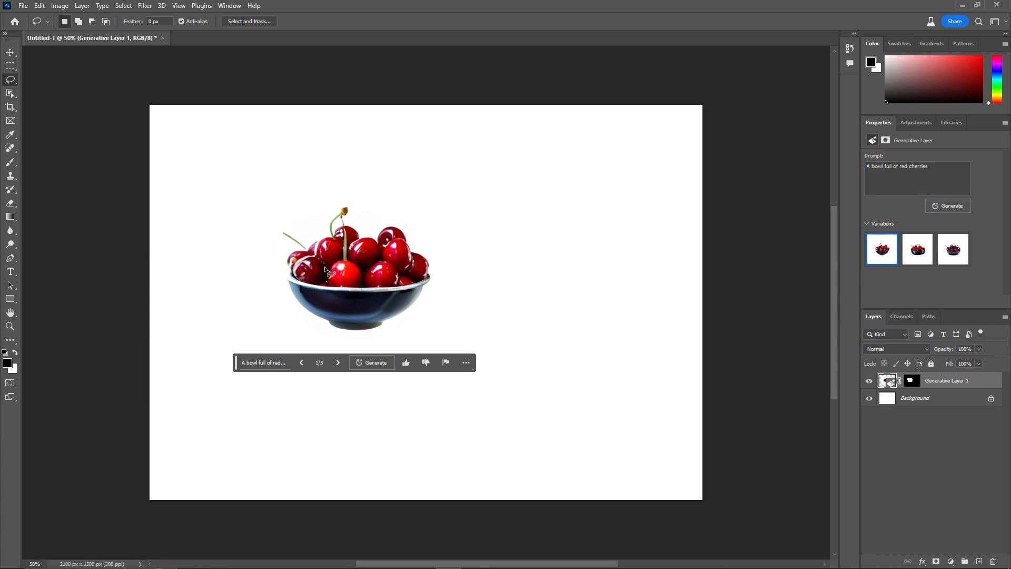
Compare the three generated cherry bowl variations, inspect the third one closely, and return to the first
left_click(337, 365)
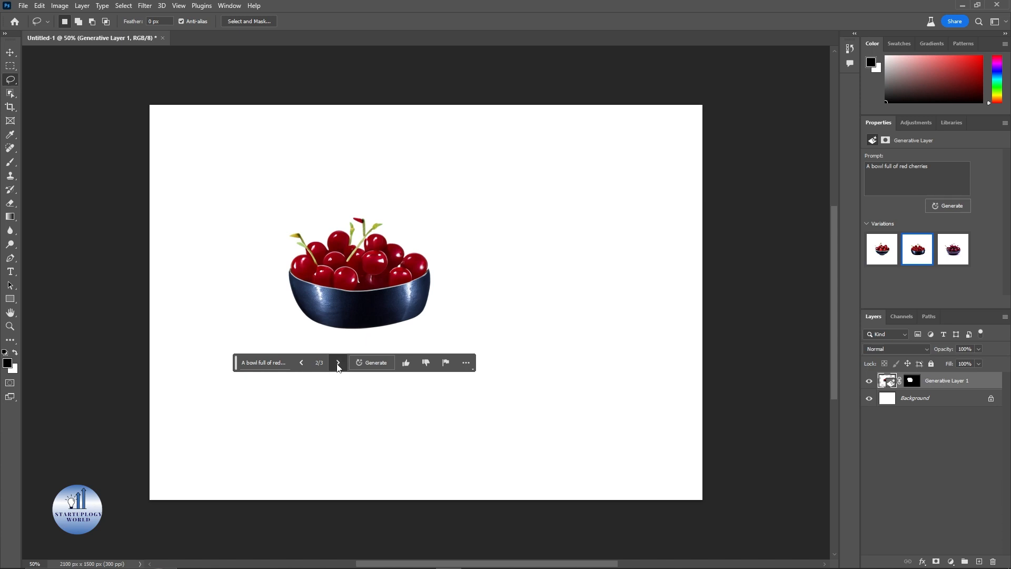
left_click(337, 365)
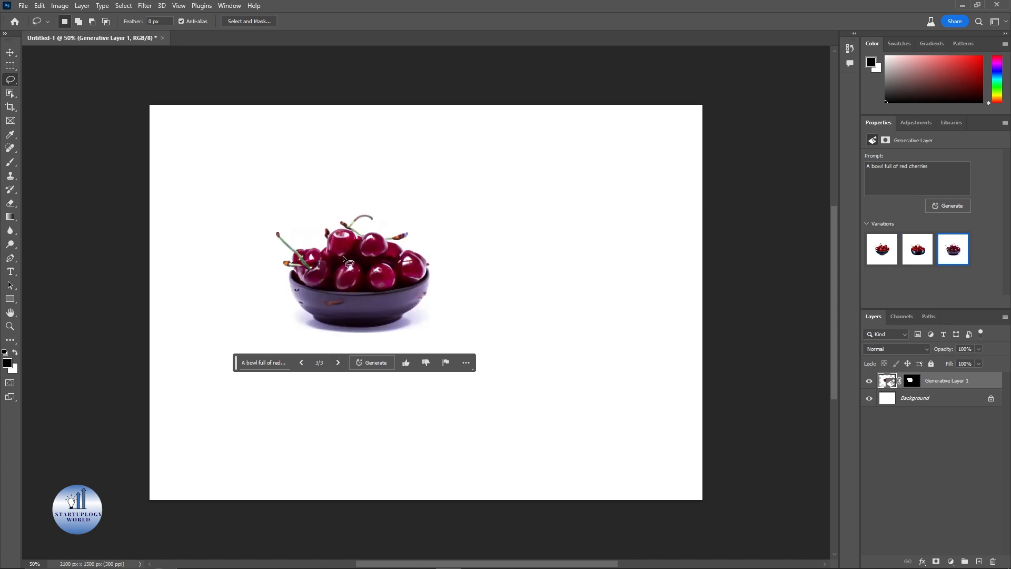
scroll(328, 262, "up", 5)
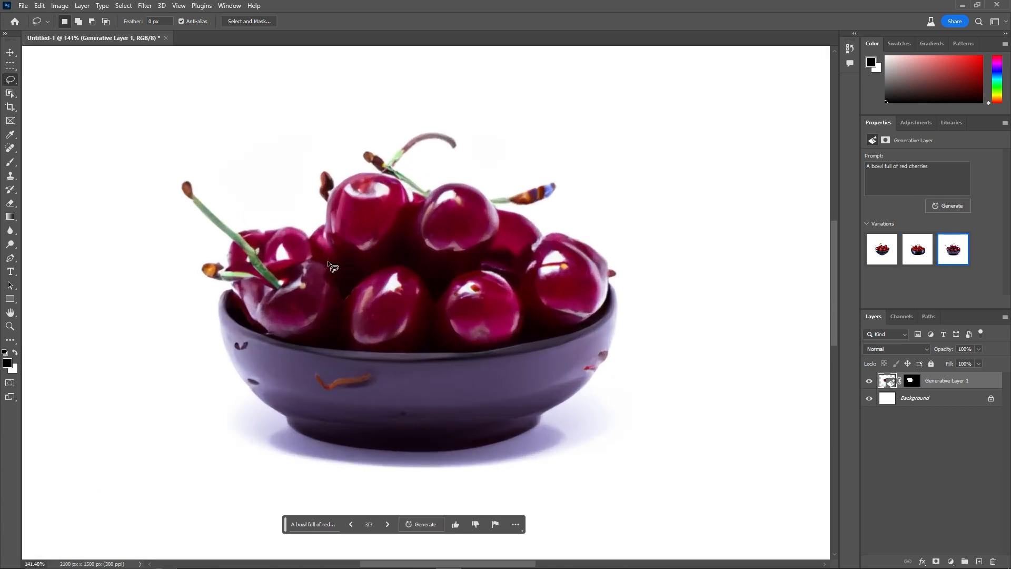
scroll(327, 262, "down", 5)
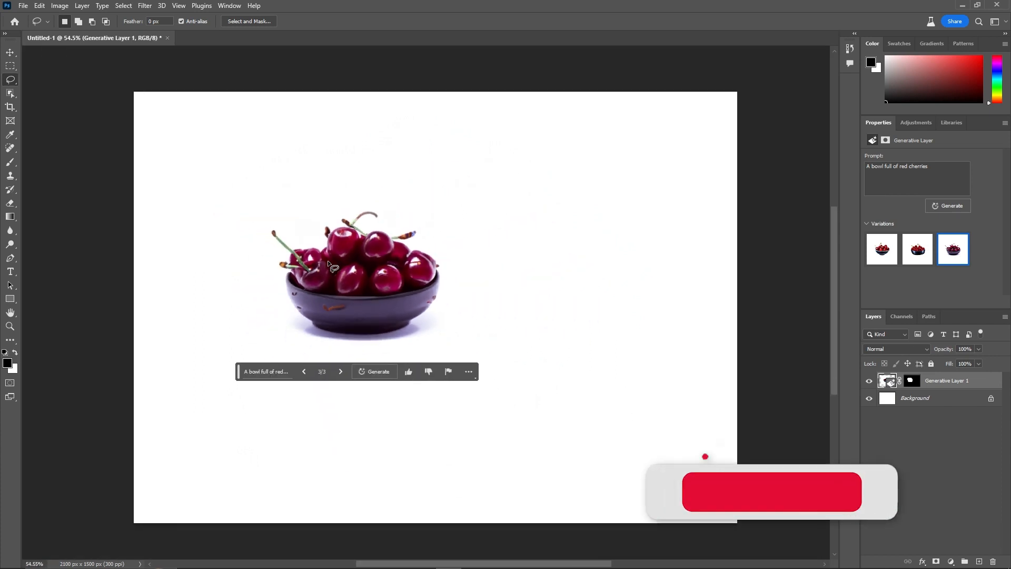
left_click(304, 371)
left_click(304, 371)
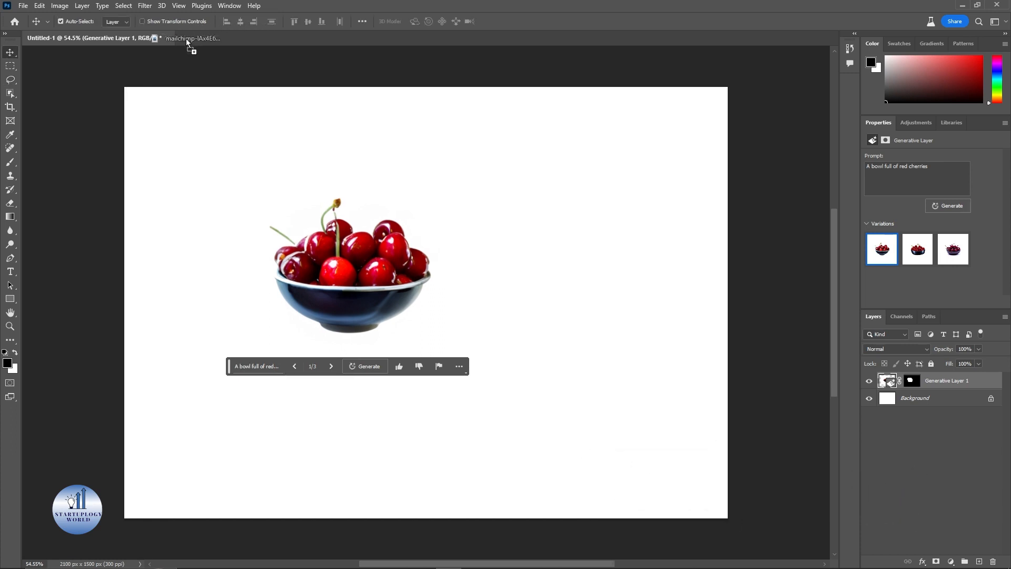
Open the mailchimp unsplash table photo and extend its canvas on all four sides to about 9152 × 6990 px with the Crop tool
left_click_drag(185, 39, 187, 39)
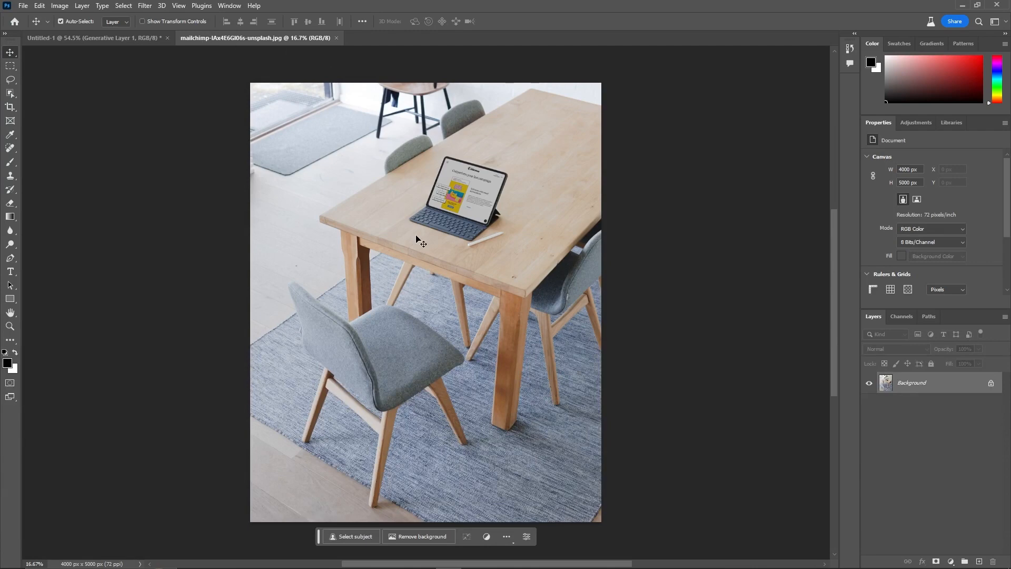
key("c")
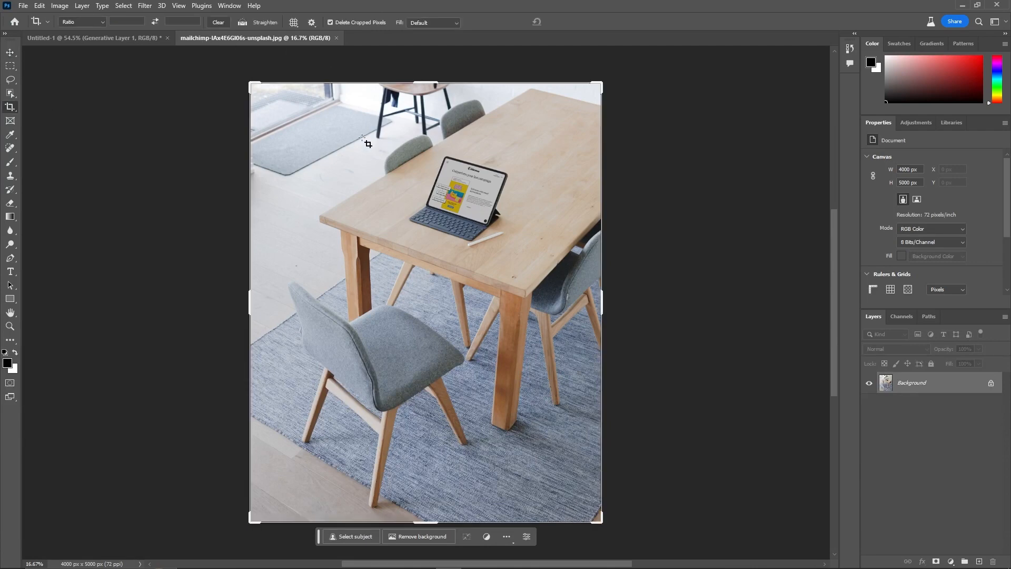
left_click_drag(250, 300, 123, 301)
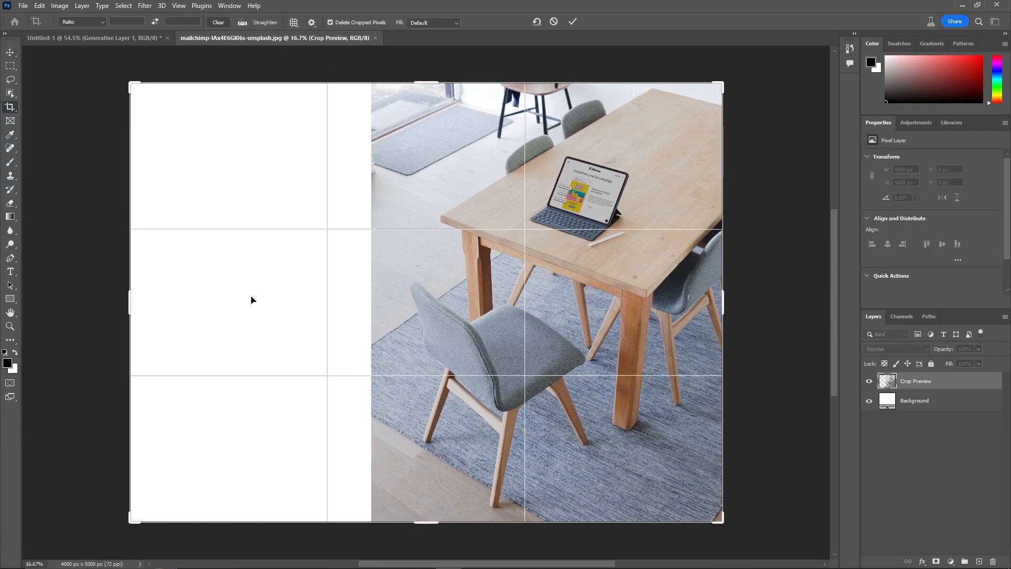
left_click_drag(726, 301, 788, 301)
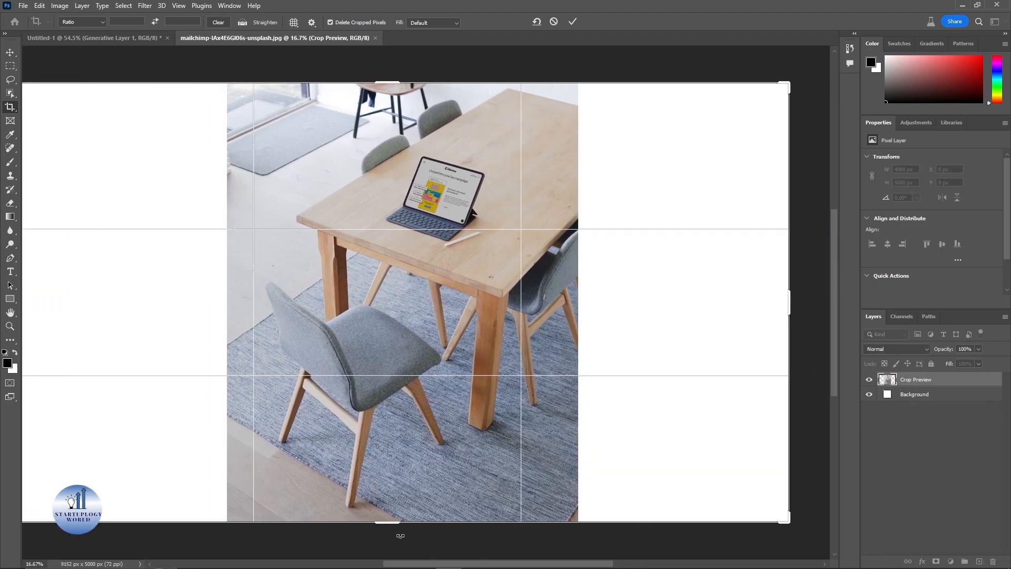
mouse_move(389, 526)
left_mouse_down()
mouse_move(393, 548)
mouse_move(394, 526)
left_mouse_up()
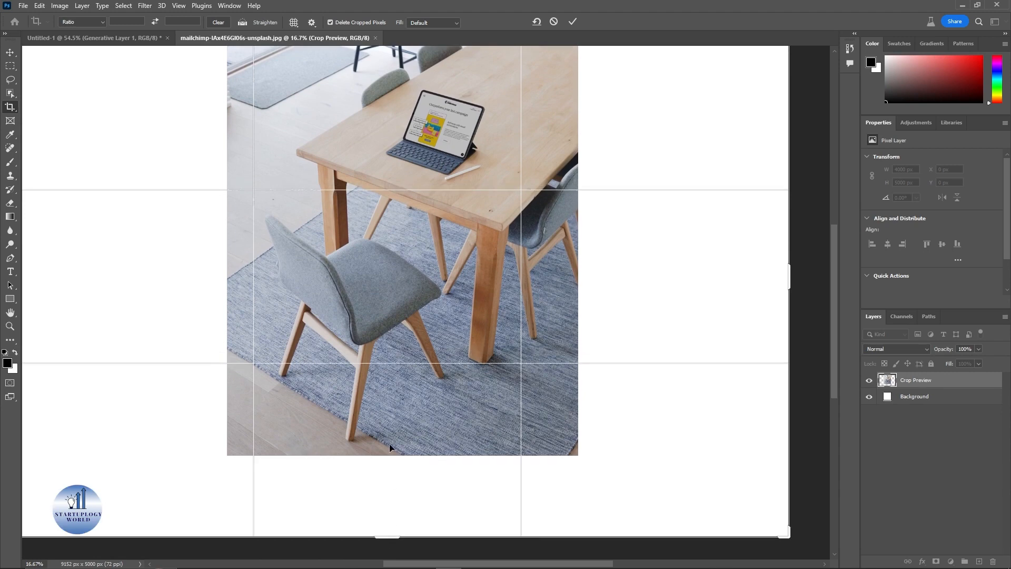
scroll(396, 340, "up", 3)
left_click_drag(392, 159, 399, 116)
left_click(572, 21)
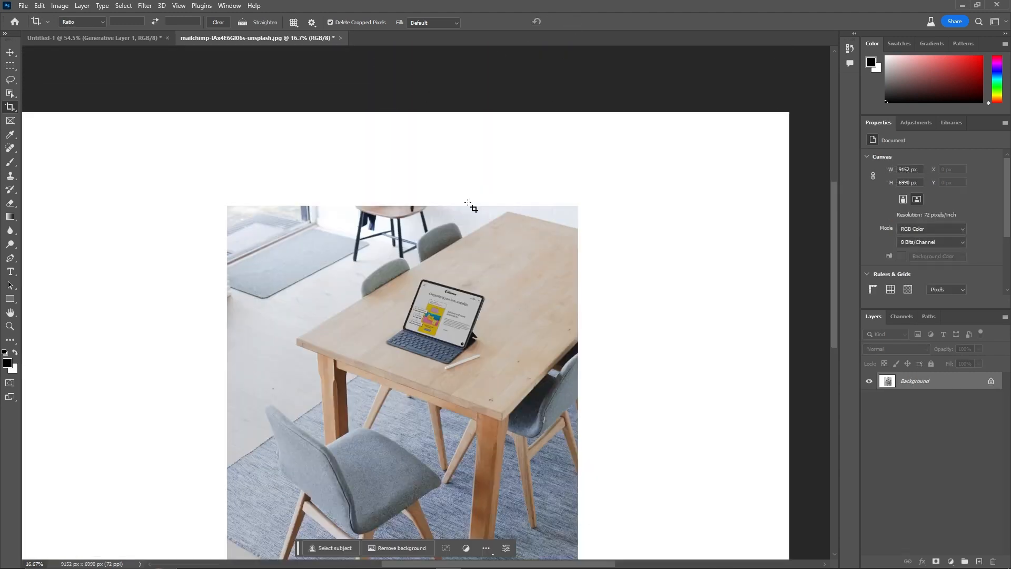
Select the white border on all four sides, slightly overlapping most photo edges, and fill it with Generative Fill using an empty prompt
key("m")
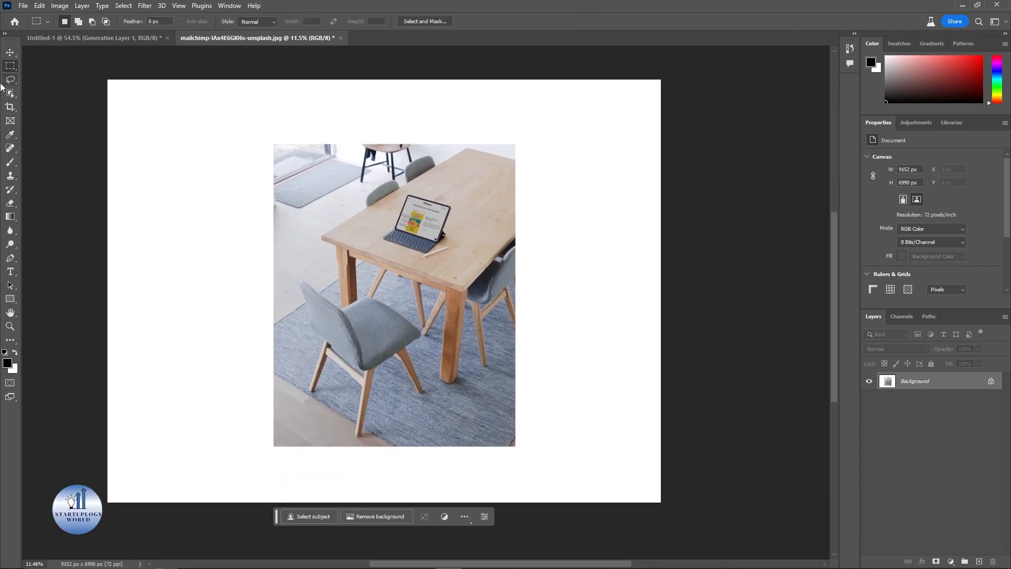
left_click_drag(514, 79, 690, 551)
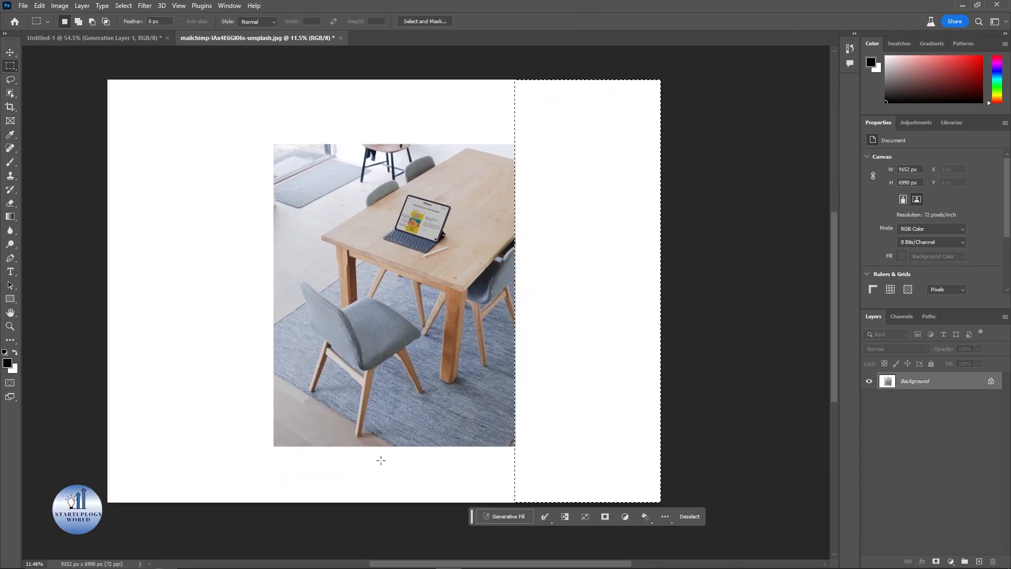
left_click_drag(106, 438, 697, 561)
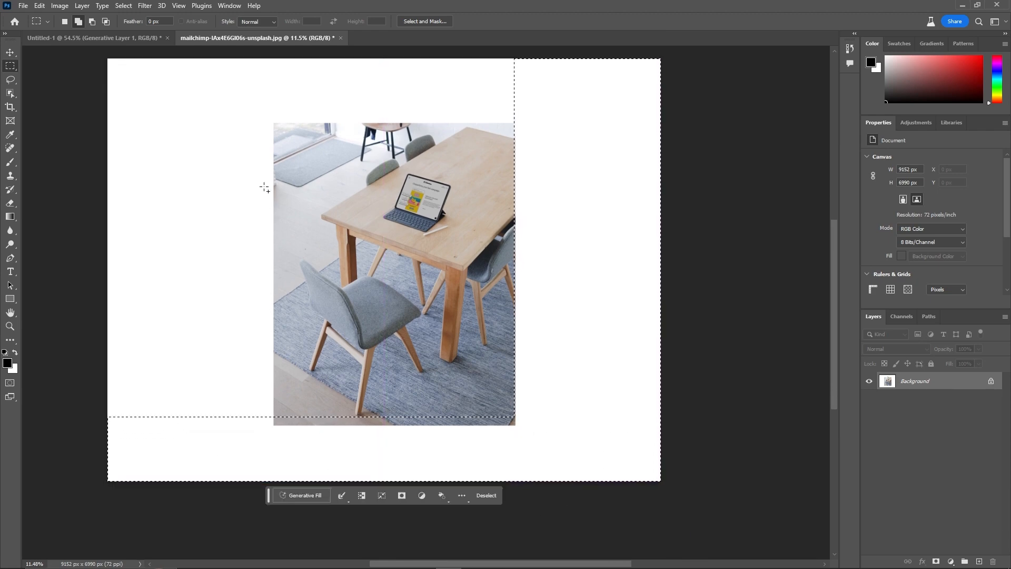
left_click_drag(278, 58, 45, 515)
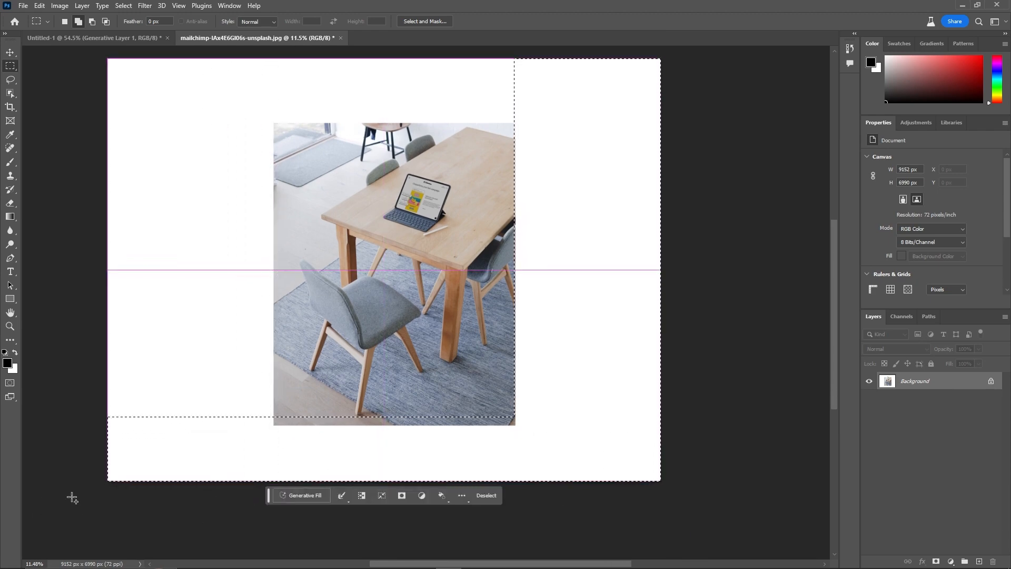
scroll(93, 144, "up", 1)
left_click_drag(92, 136, 659, 111)
left_click_drag(150, 156, 711, 76)
left_click(291, 513)
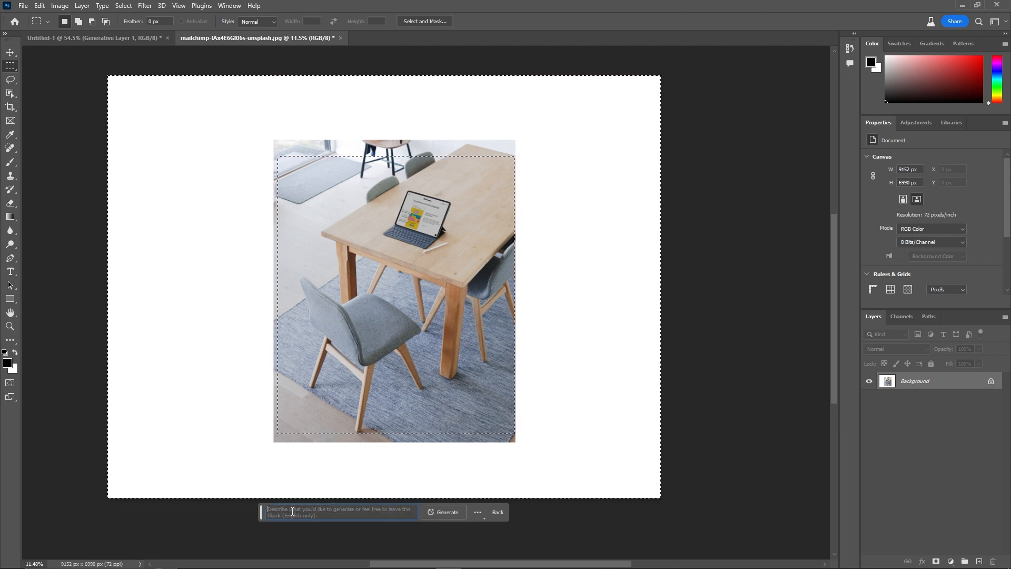
left_click(444, 513)
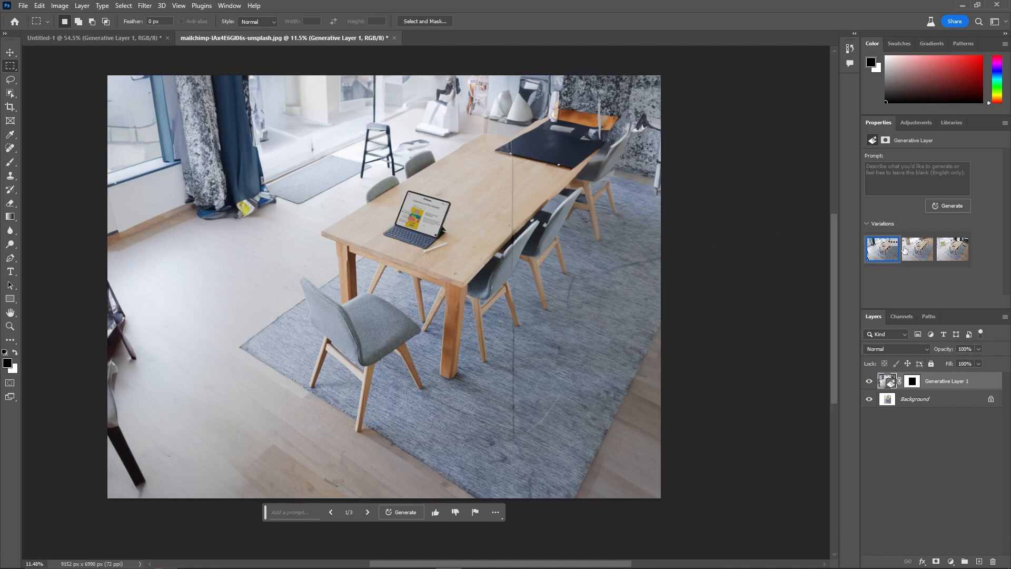
Close the expanded table photo without saving and open the photo of the woman walking along a desert road
left_click(395, 38)
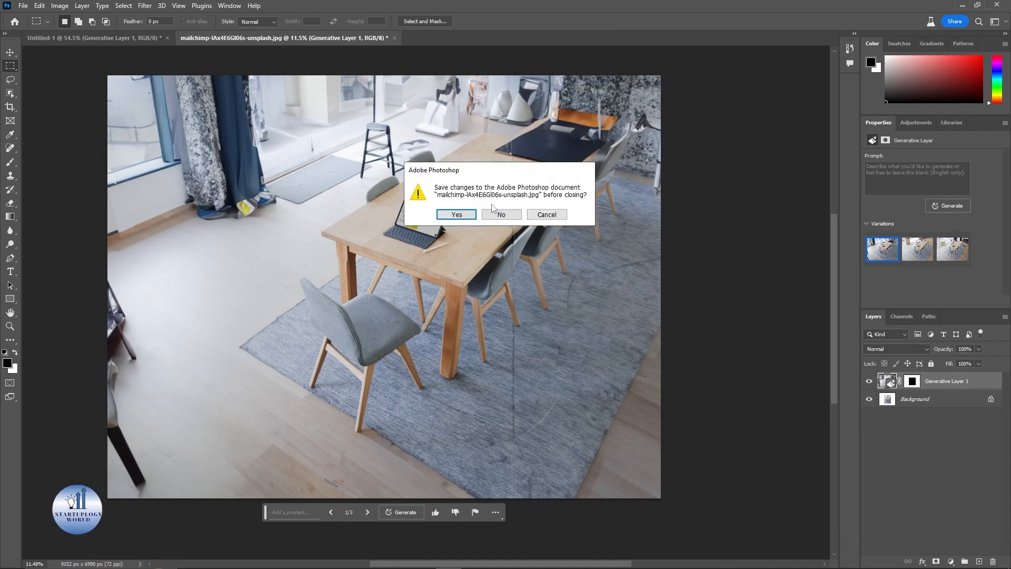
left_click(500, 214)
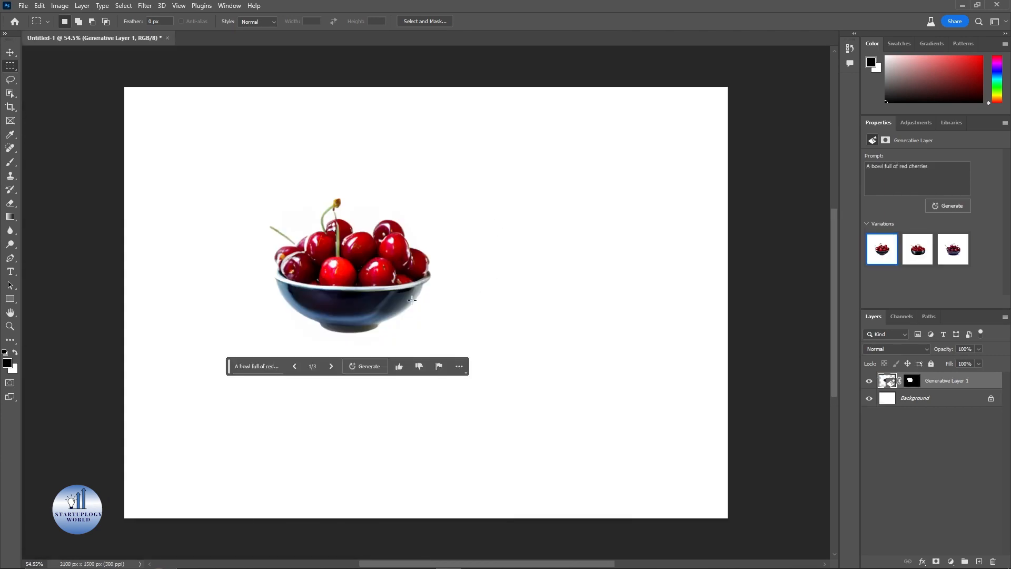
left_click_drag(279, 31, 231, 35)
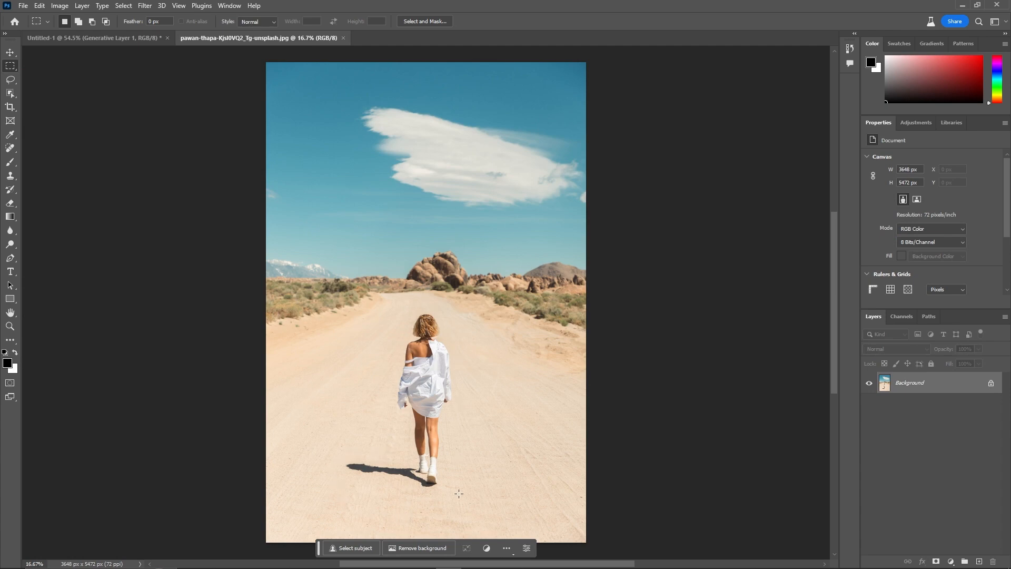
Lasso around the walking woman and her shadow and remove them with Generative Fill using an empty prompt
left_click(12, 84)
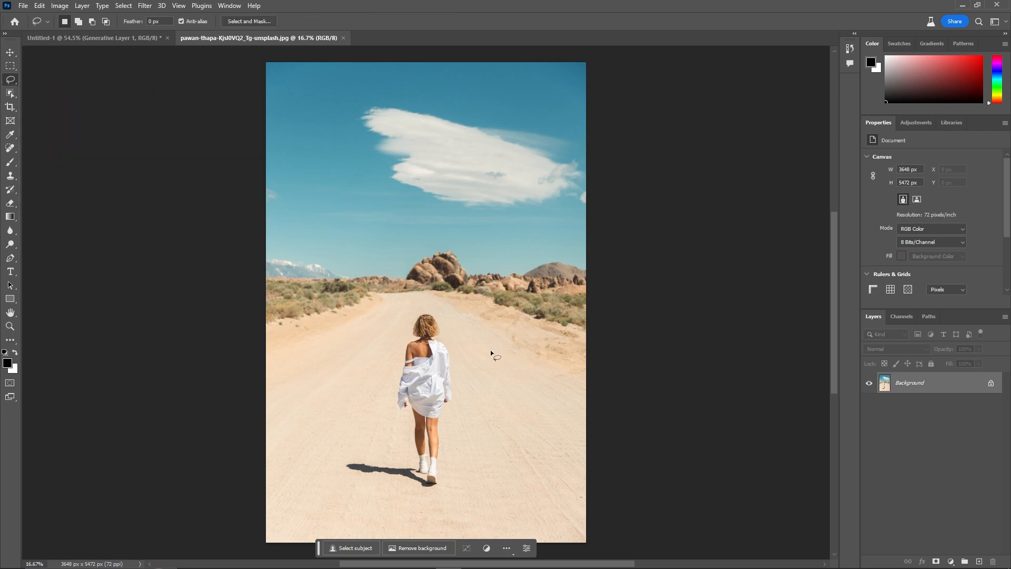
left_click_drag(379, 403, 385, 447)
mouse_move(361, 492)
left_mouse_down()
mouse_move(436, 503)
mouse_move(457, 475)
mouse_move(467, 422)
left_mouse_up()
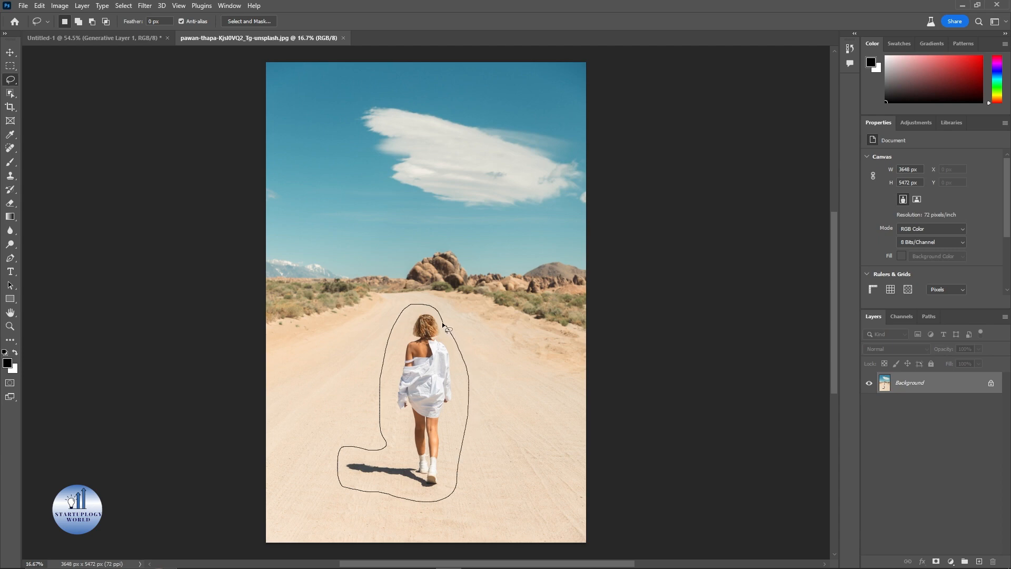
left_click_drag(442, 323, 443, 324)
left_click(321, 513)
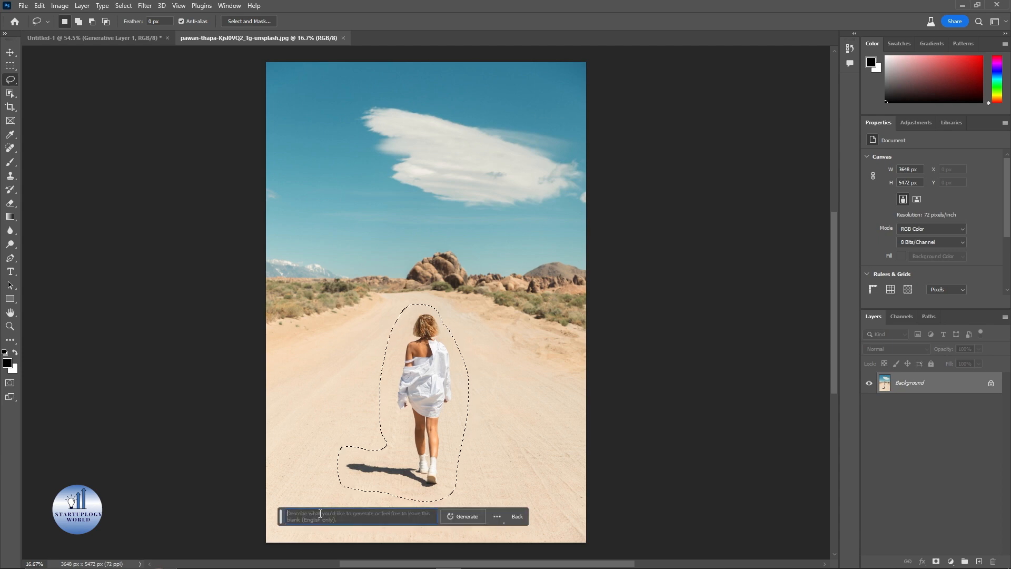
left_click(463, 520)
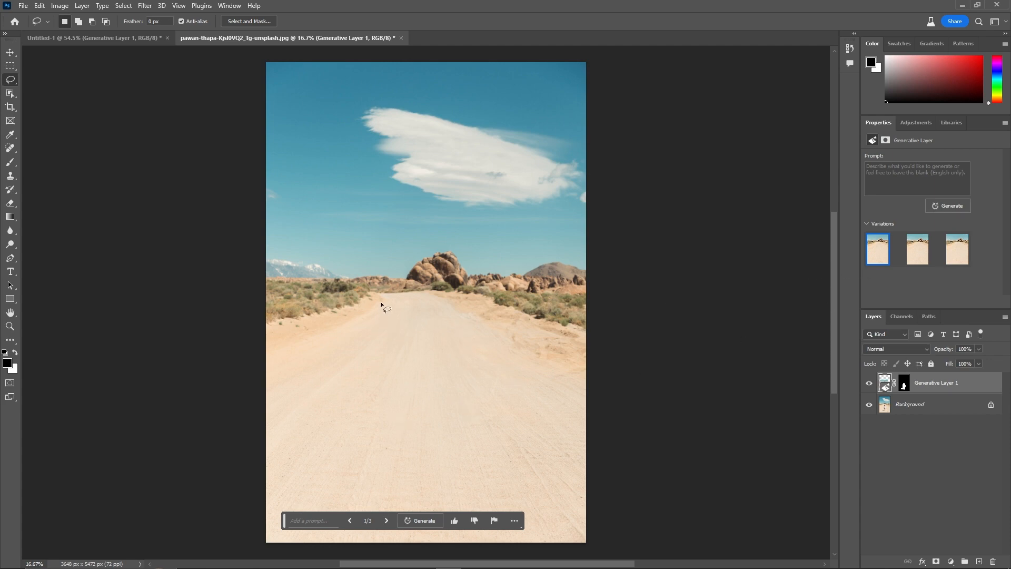
Lasso the sky and landscape down to the road's far end, generate "Snow mountains" there, and choose the third variation
left_click_drag(381, 304, 328, 330)
mouse_move(237, 252)
left_mouse_down()
mouse_move(223, 136)
mouse_move(241, 73)
left_mouse_up()
mouse_move(431, 48)
left_mouse_down()
mouse_move(558, 55)
mouse_move(607, 141)
left_mouse_up()
left_click_drag(623, 227, 602, 346)
mouse_move(494, 322)
left_mouse_down()
mouse_move(398, 292)
mouse_move(379, 303)
left_mouse_up()
left_click(341, 386)
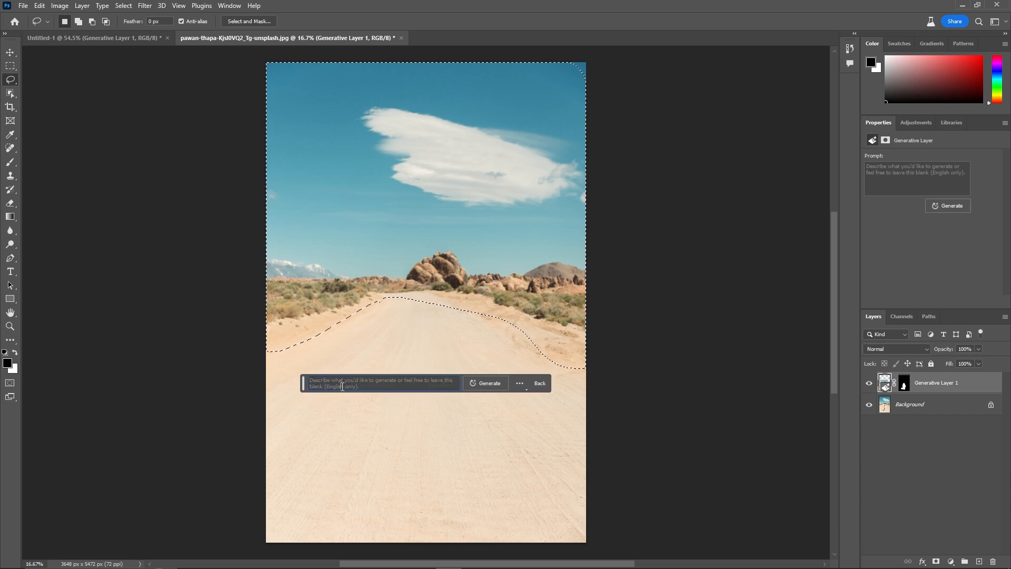
type("Snow mountan")
left_click(475, 381)
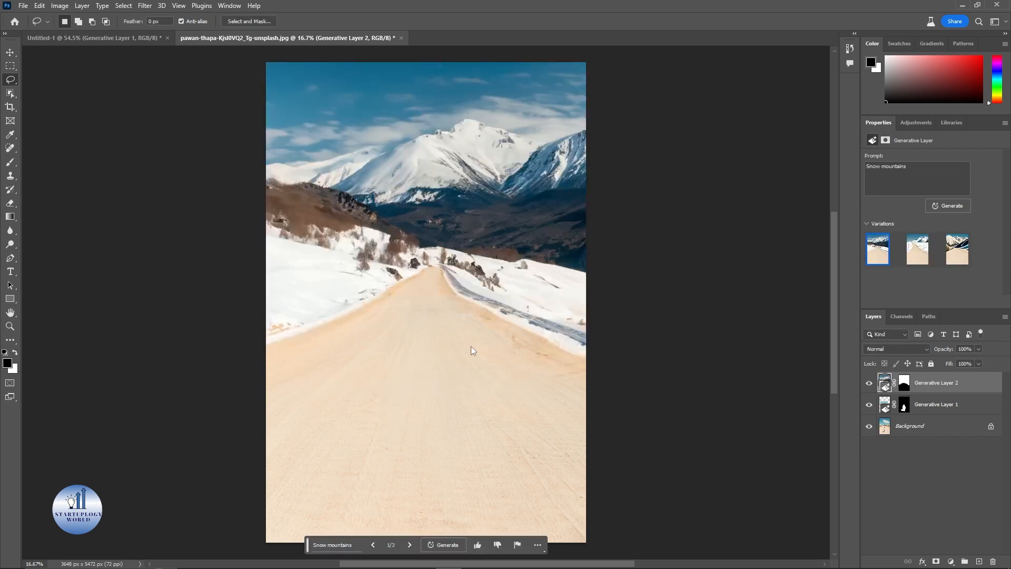
left_click(410, 545)
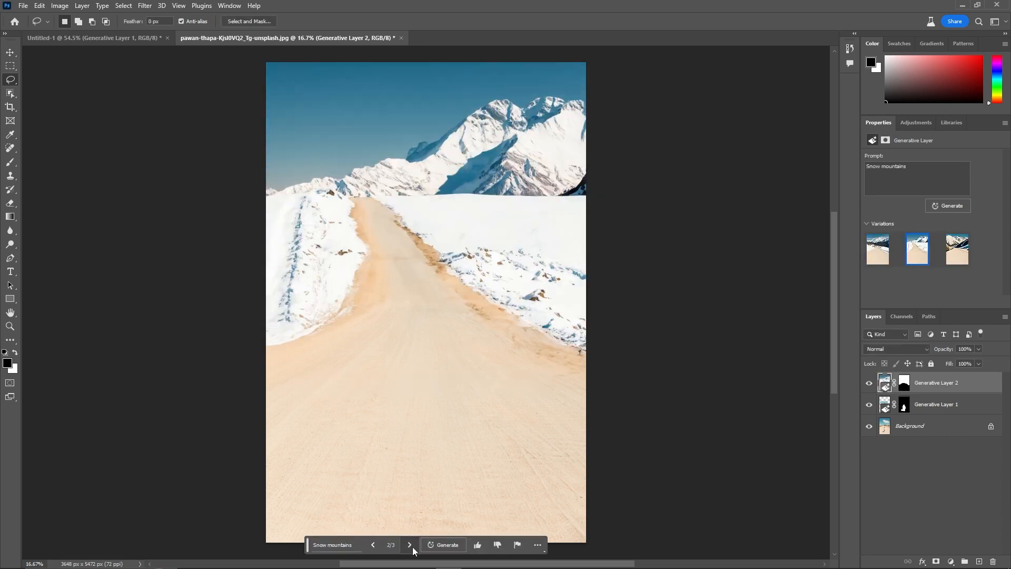
left_click(410, 544)
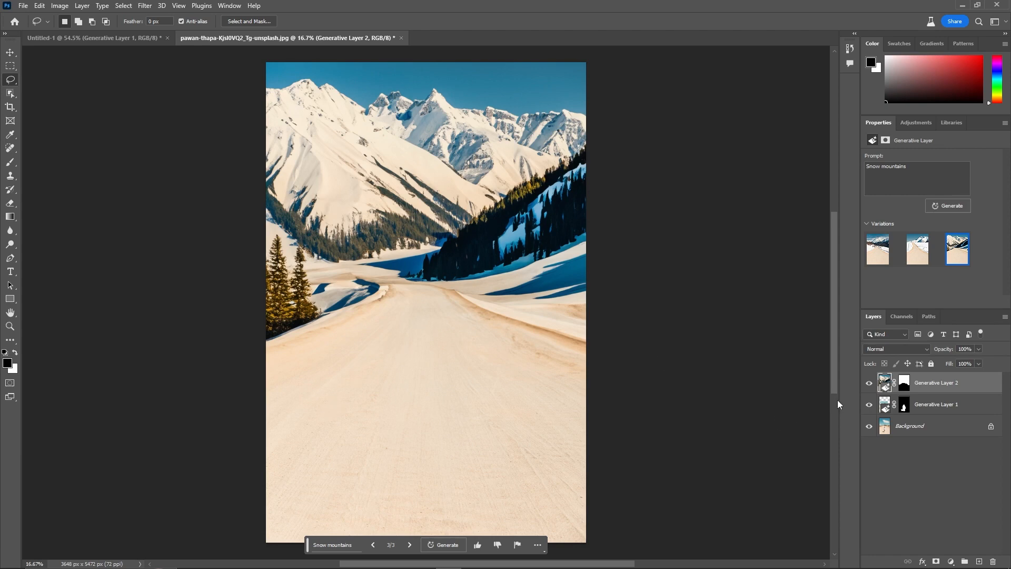
Hide and show Generative Layer 1 and Generative Layer 2 in turn to compare the edits with the original photo
left_click(869, 404)
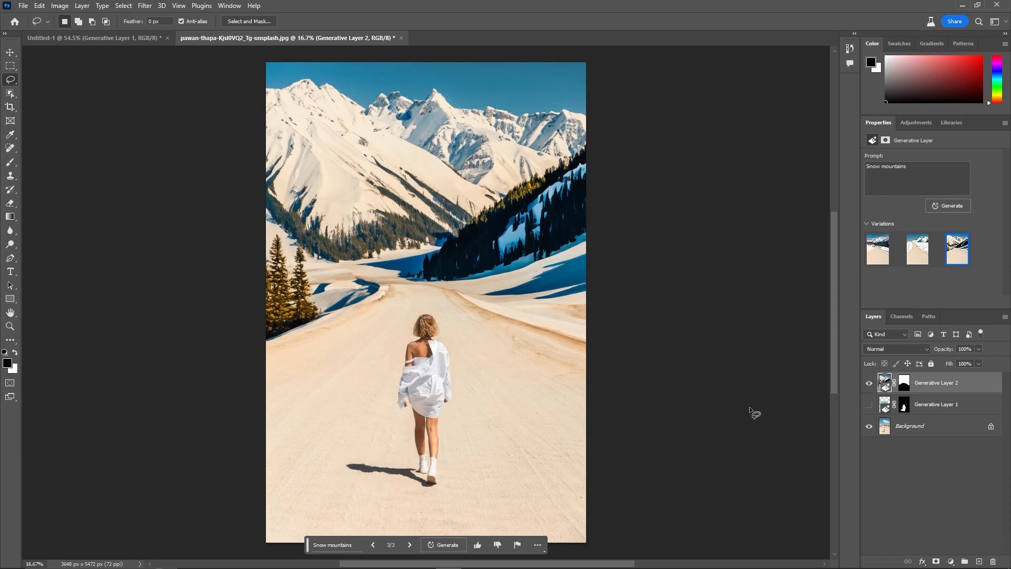
left_click(868, 403)
left_click(869, 383)
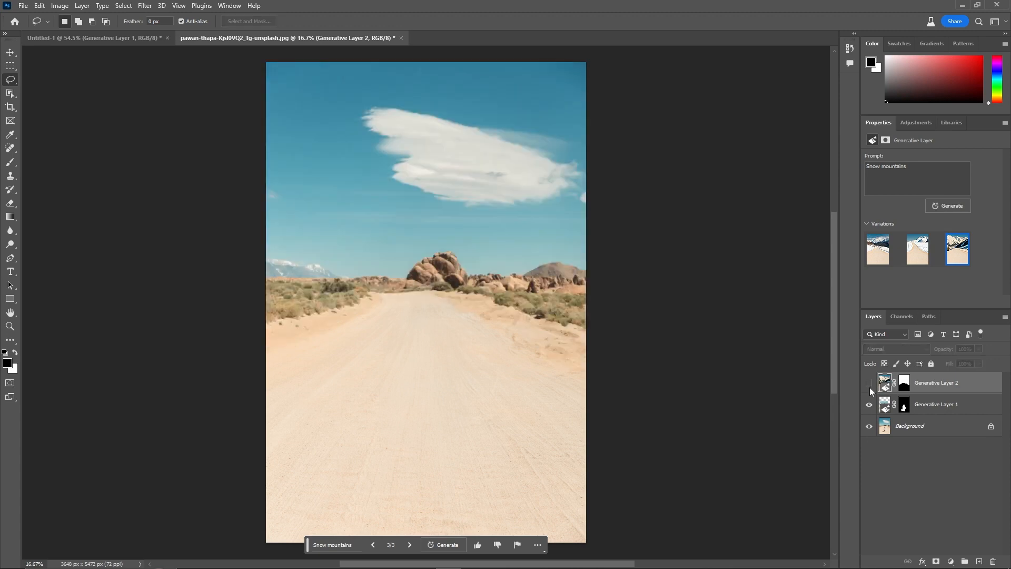
left_click(869, 387)
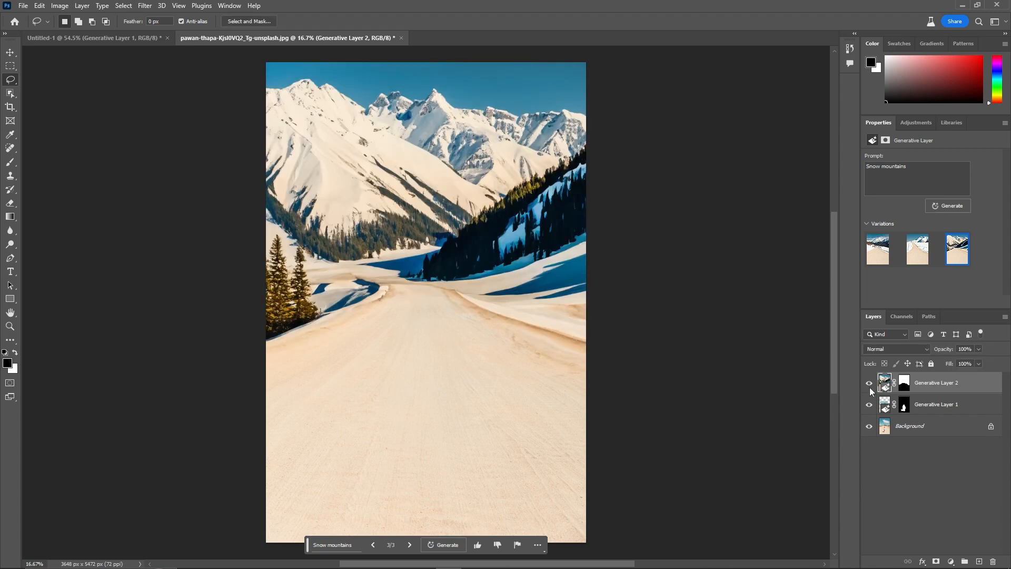